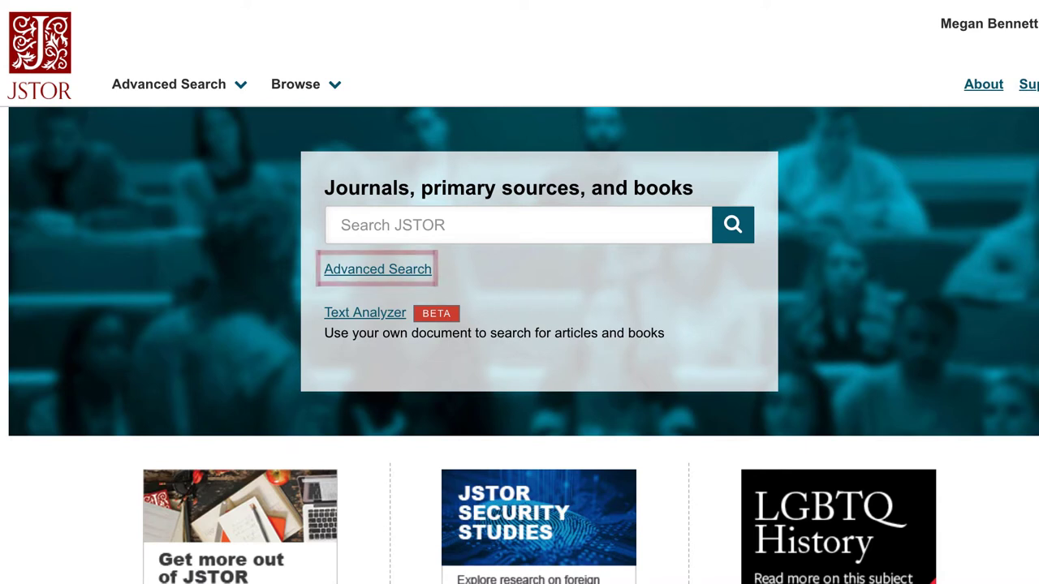
Open JSTOR's Advanced Search form from the link below the home page search box
click(390, 276)
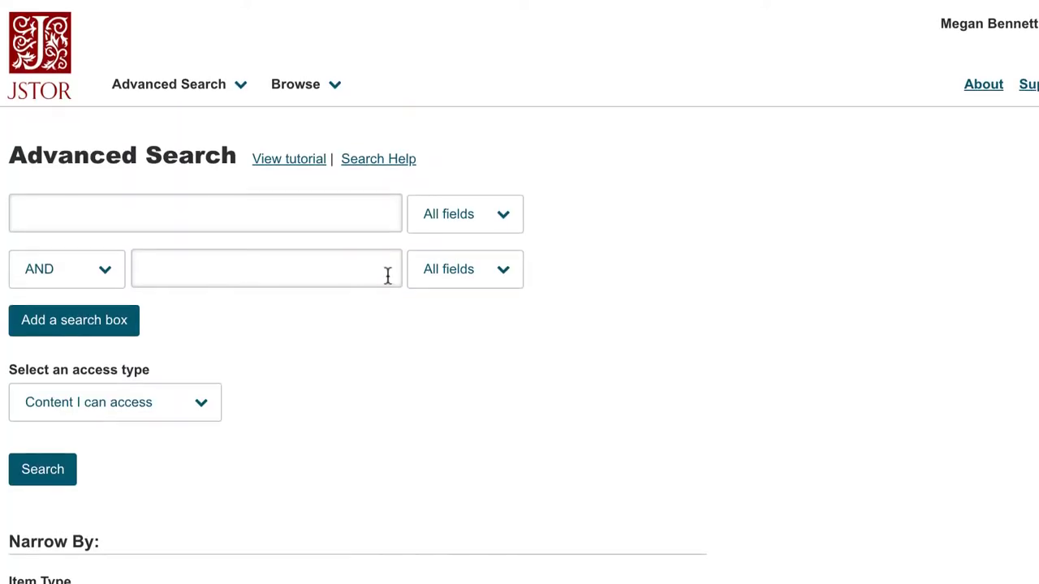
Search the Caption field for Ansel Adams, returning 143 results
click(508, 221)
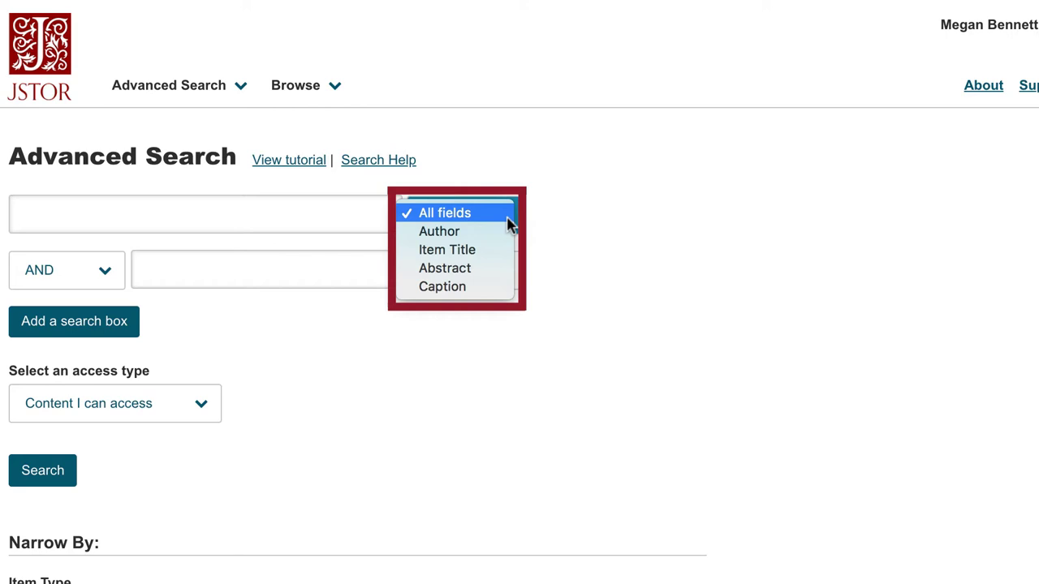
click(443, 286)
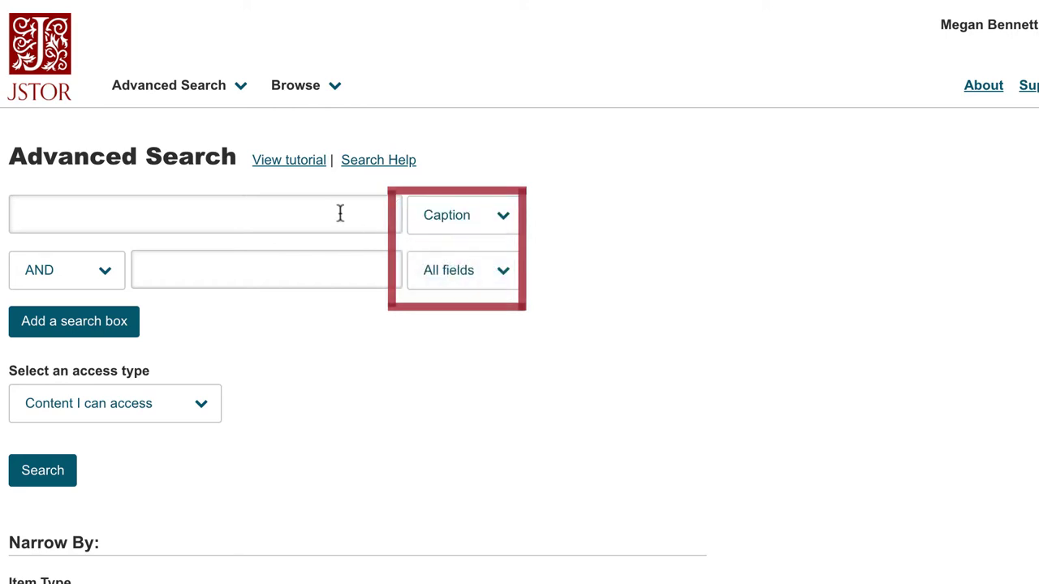
click(332, 213)
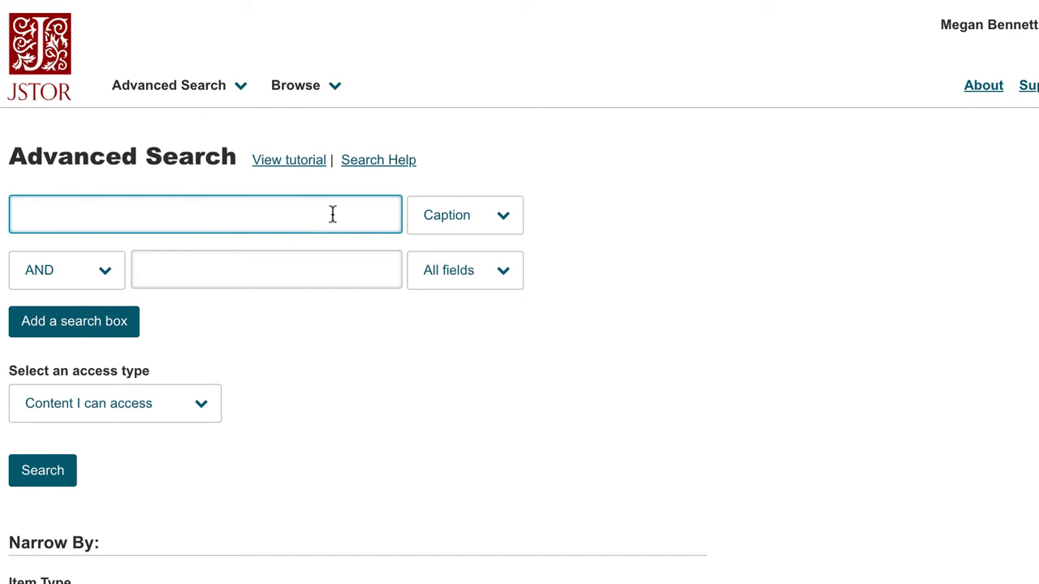
text(Ansel Ad)
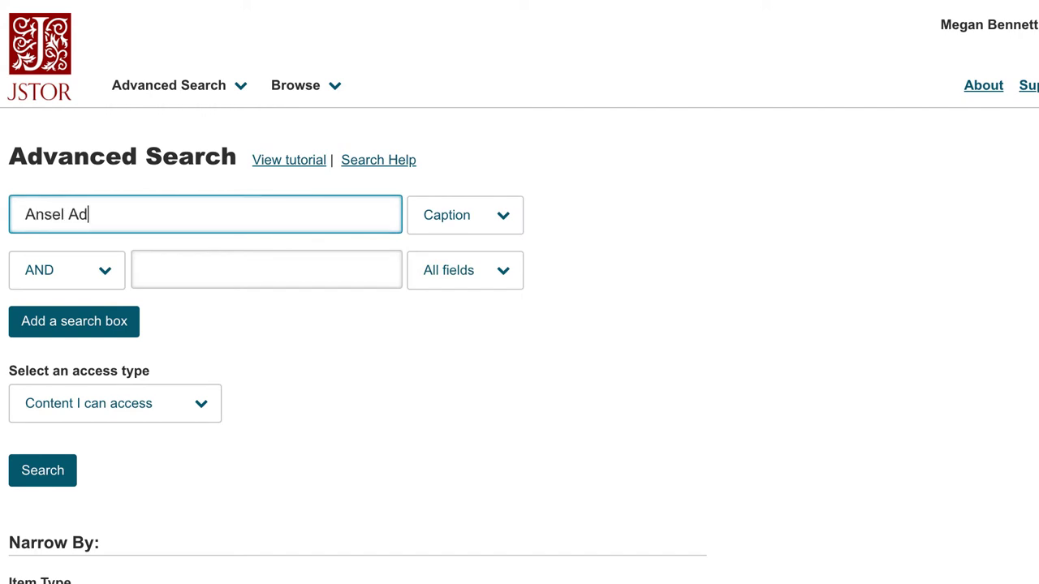
text(ams)
key(Return)
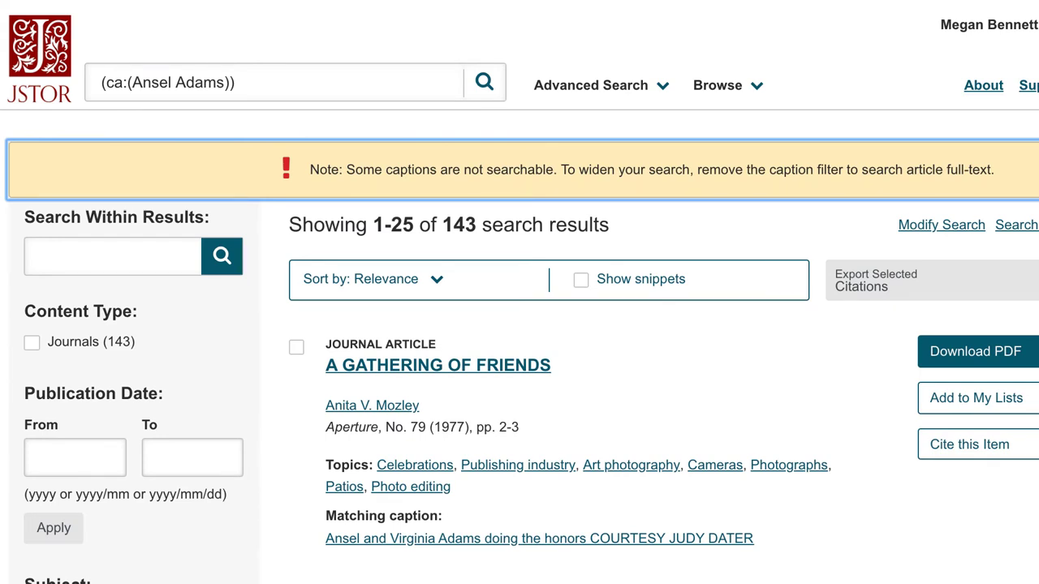
Open THE LEGACY OF ANSEL ADAMS and view the Bridal Veil Fall photo on page 73
scroll(737, 290, down, 5)
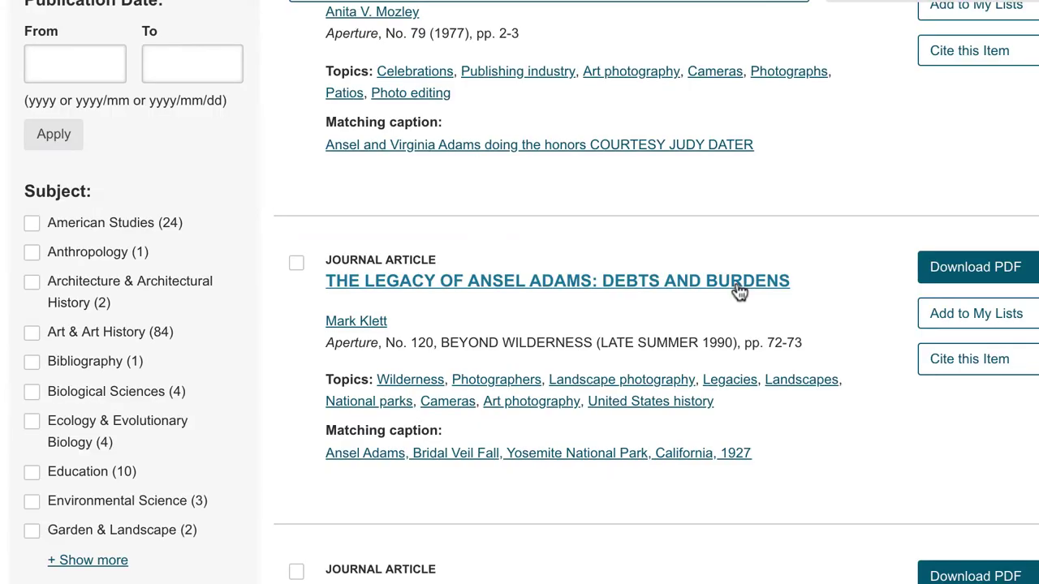
click(737, 289)
scroll(735, 284, down, 6)
click(690, 83)
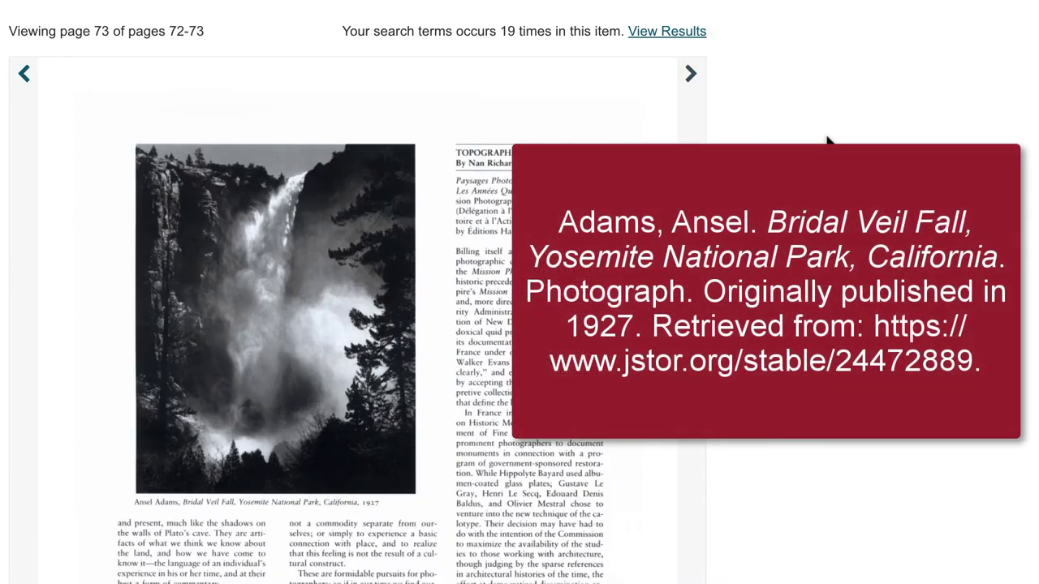
scroll(826, 142, down, 1)
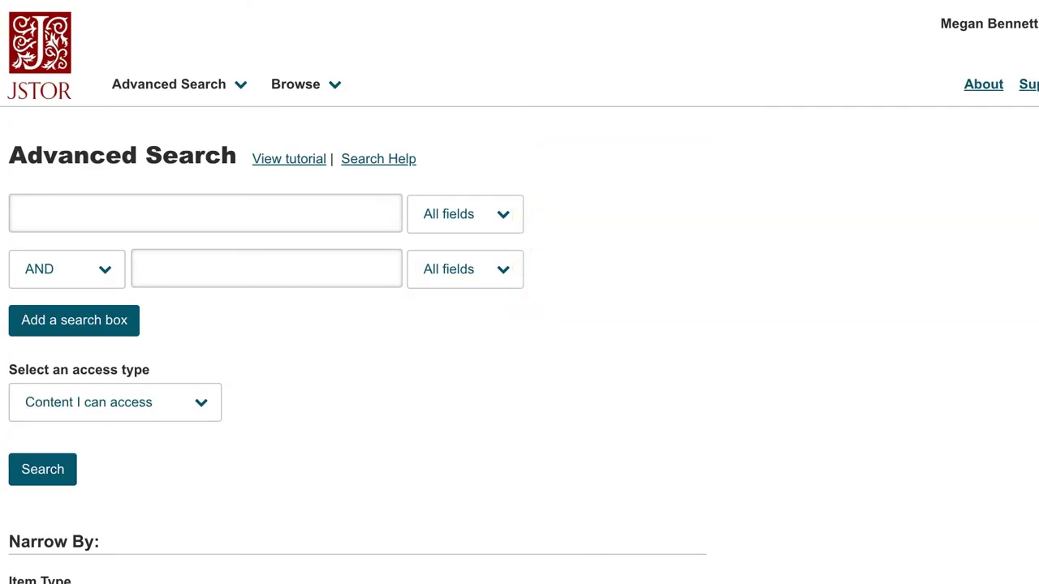
click(520, 228)
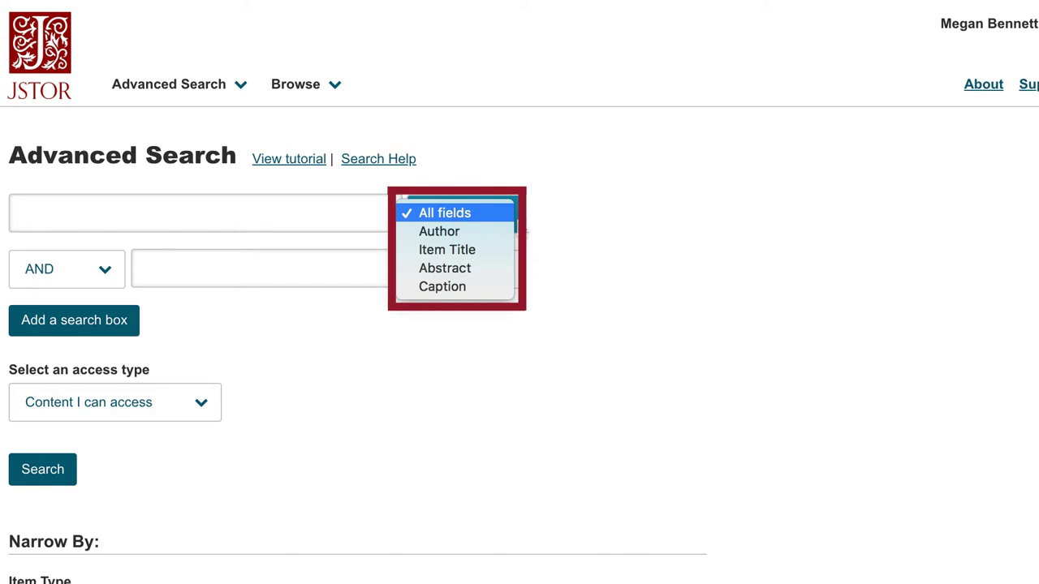
click(613, 235)
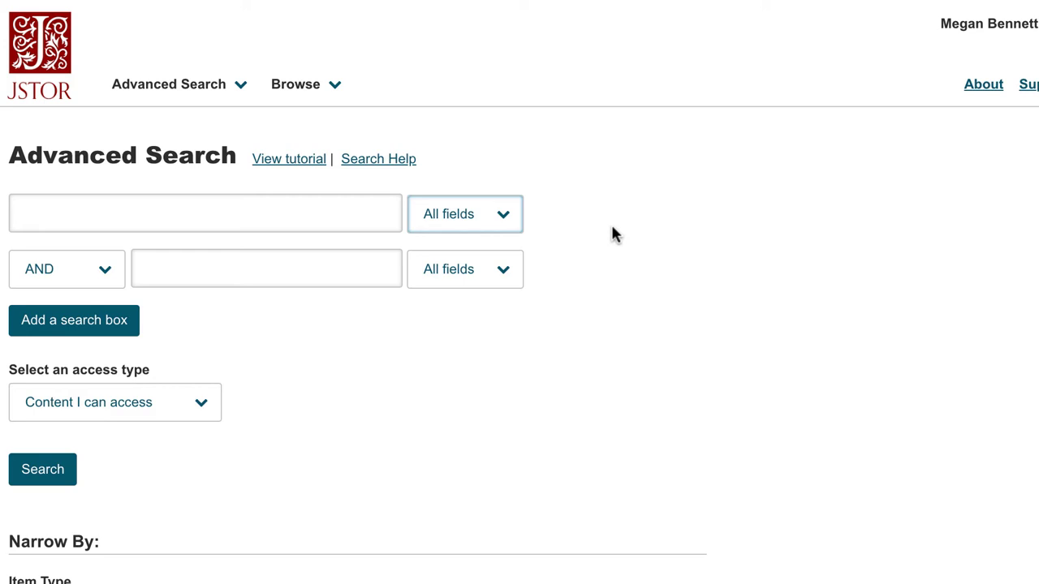
Enter Kiev OR Kyiv in the first search box and set the access type to All content
click(188, 215)
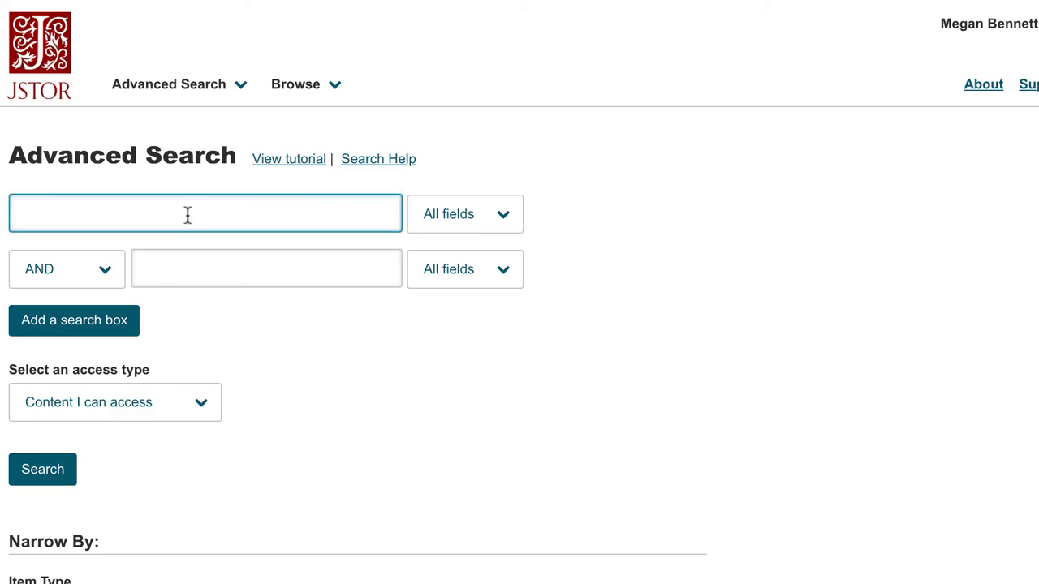
text(Kiev OR Kyiv)
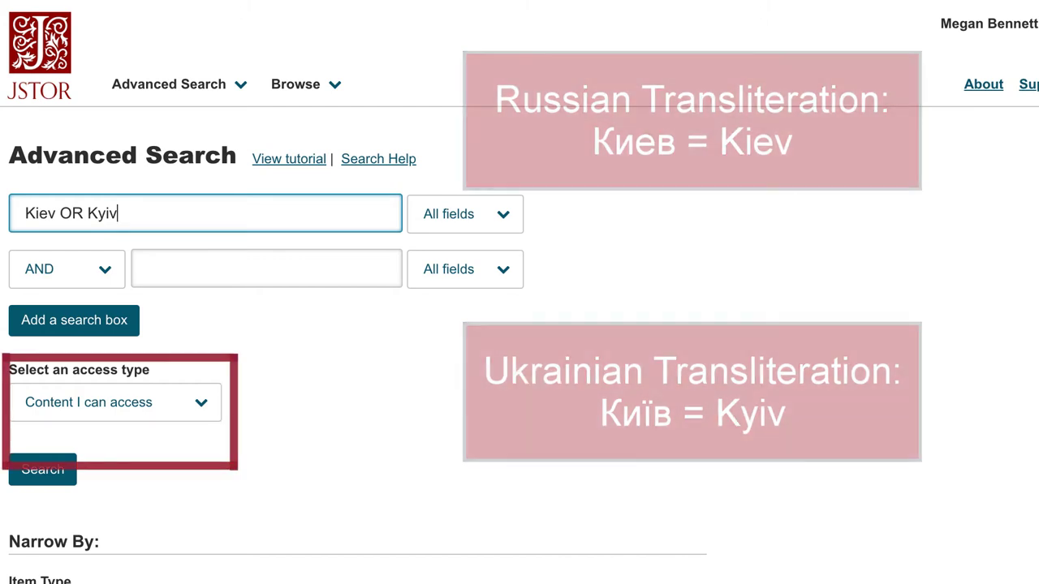
click(221, 396)
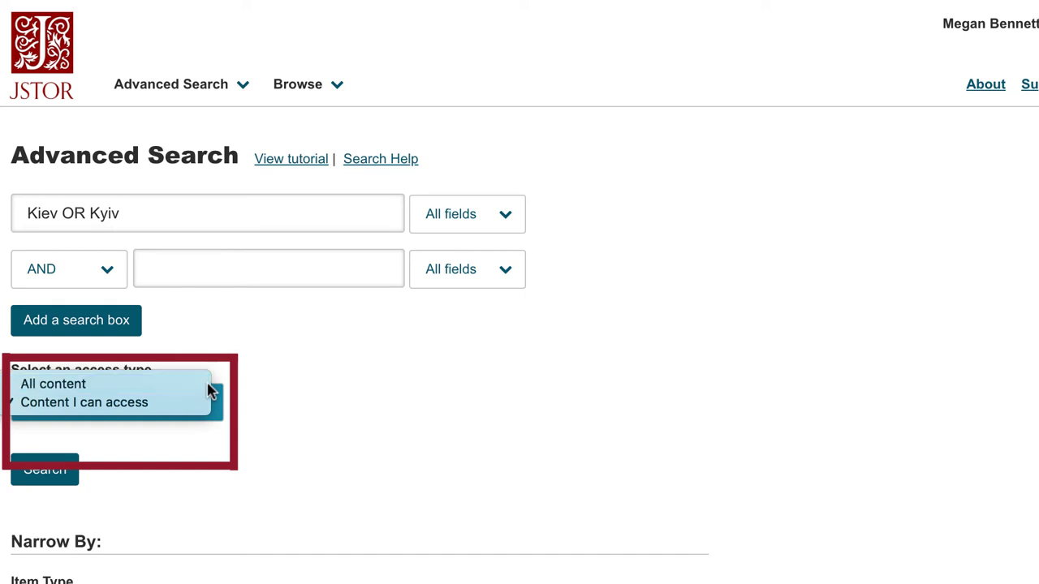
click(208, 385)
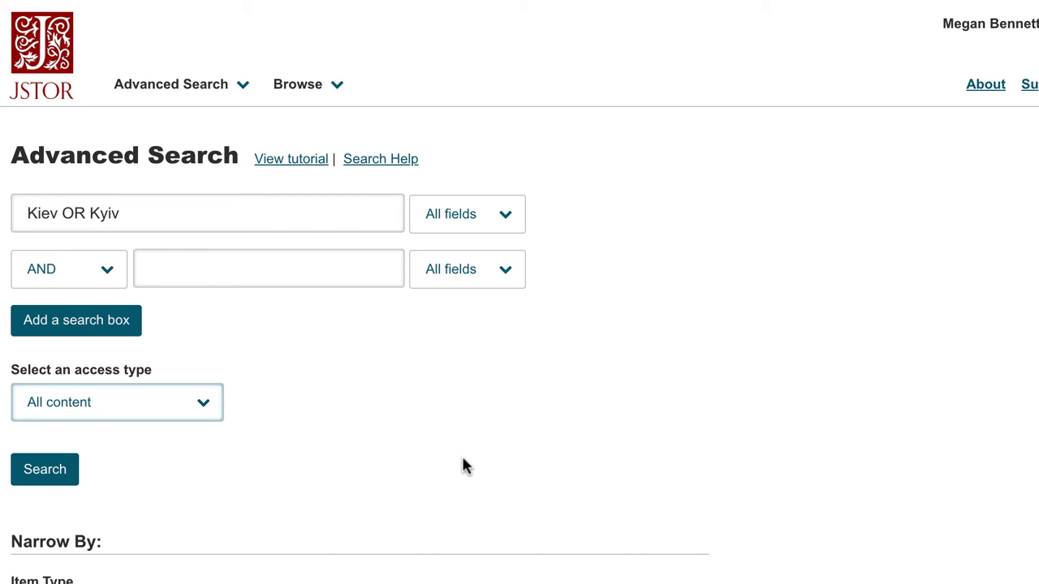
scroll(462, 458, down, 5)
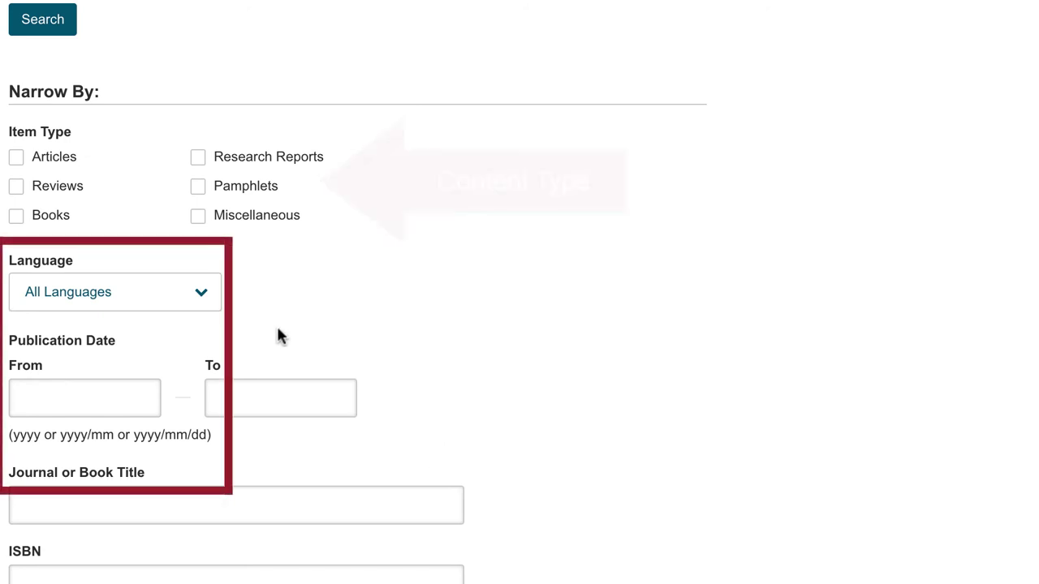
click(216, 302)
click(339, 317)
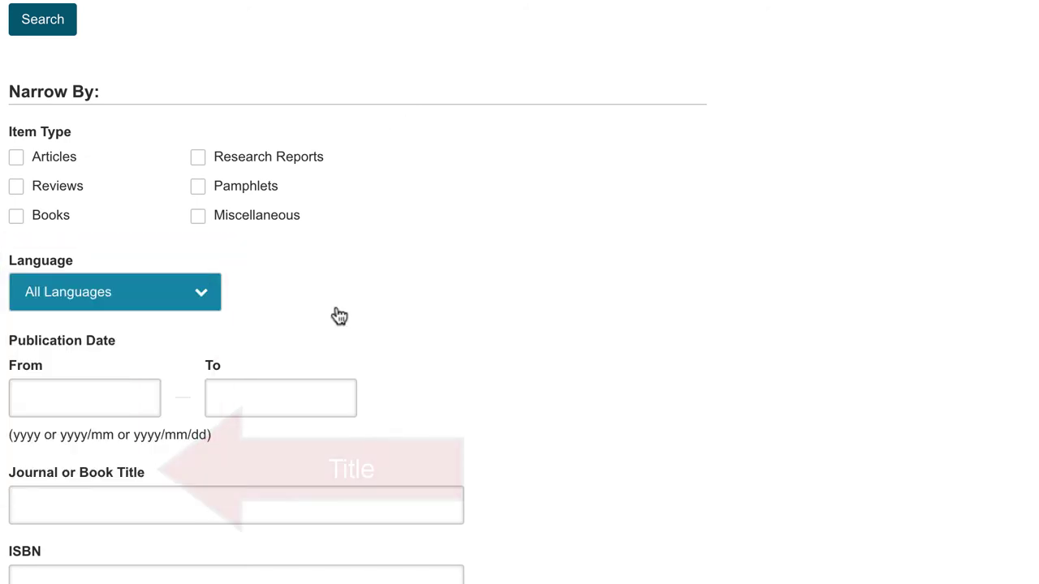
scroll(339, 317, down, 3)
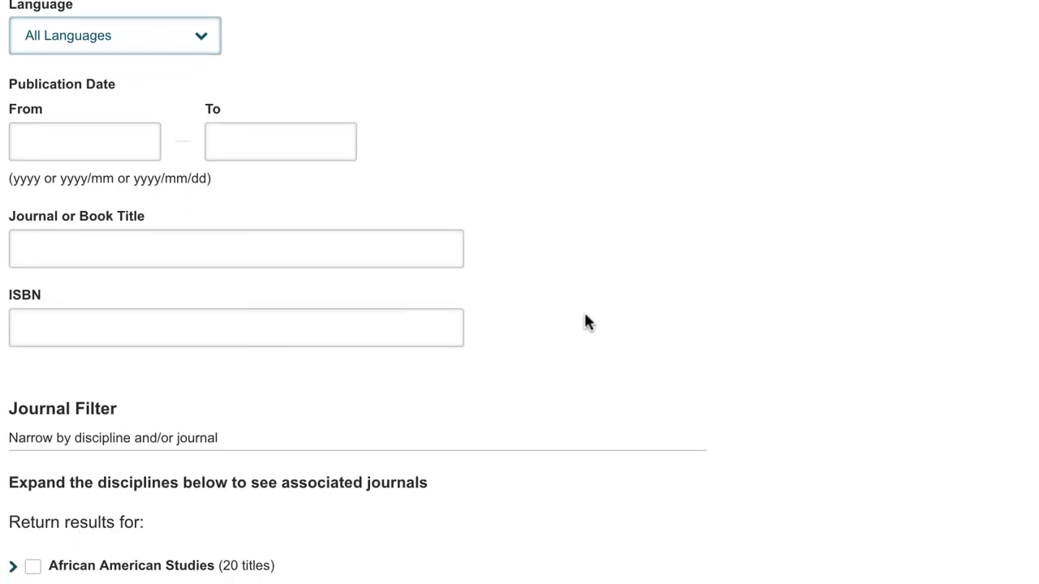
scroll(585, 316, down, 4)
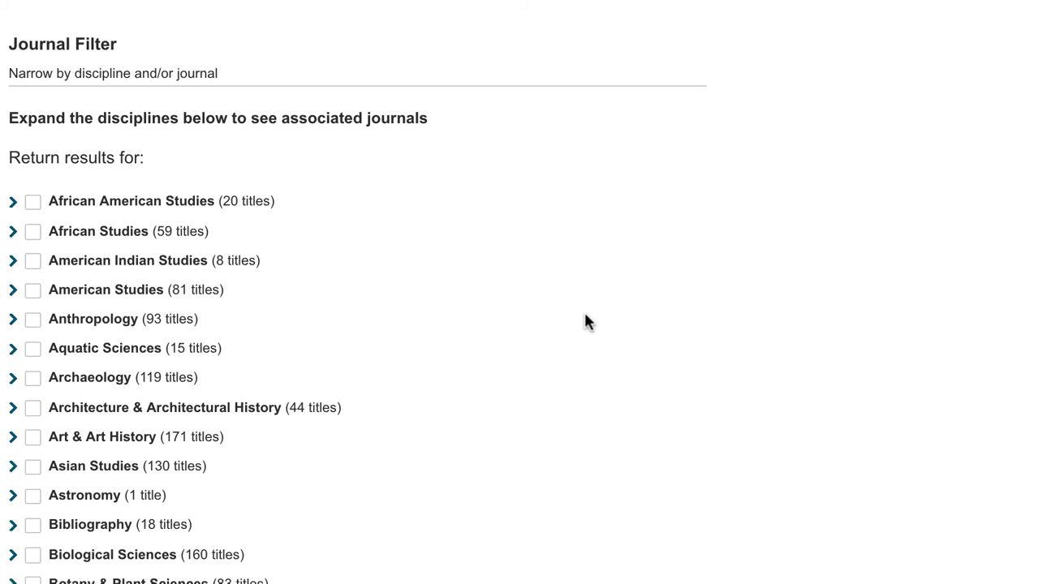
scroll(585, 317, down, 1)
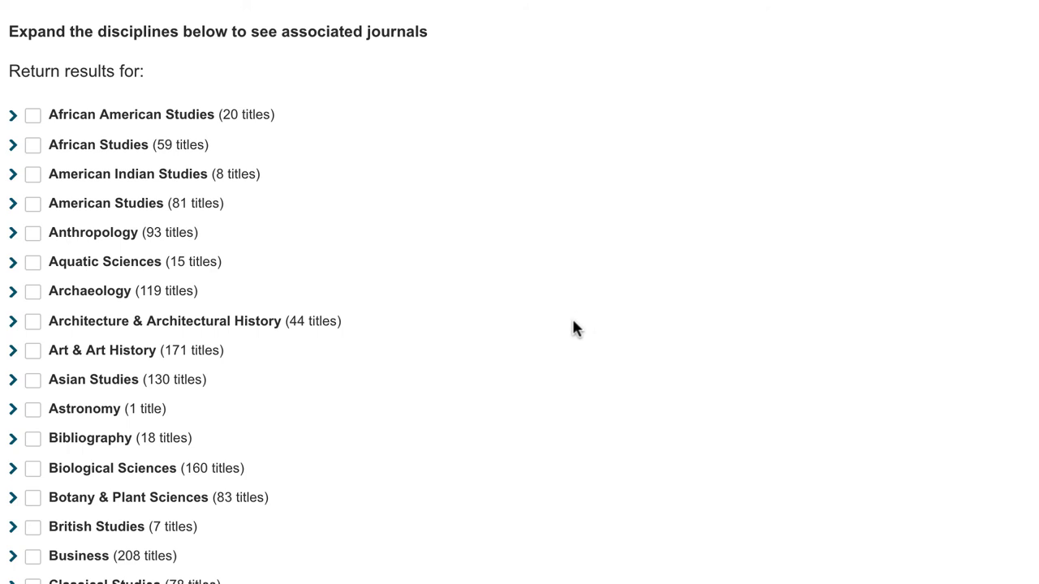
click(15, 234)
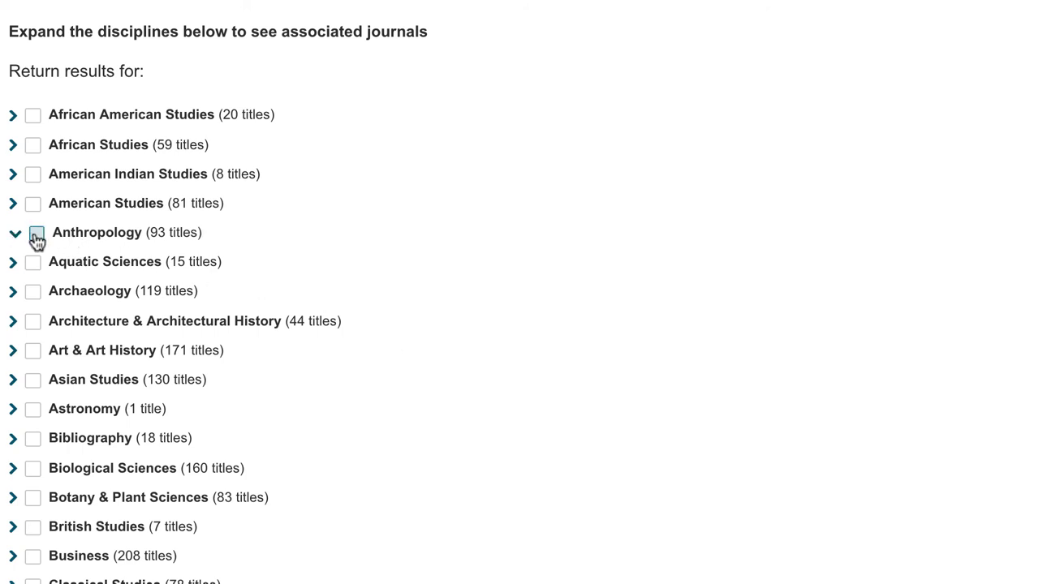
click(37, 235)
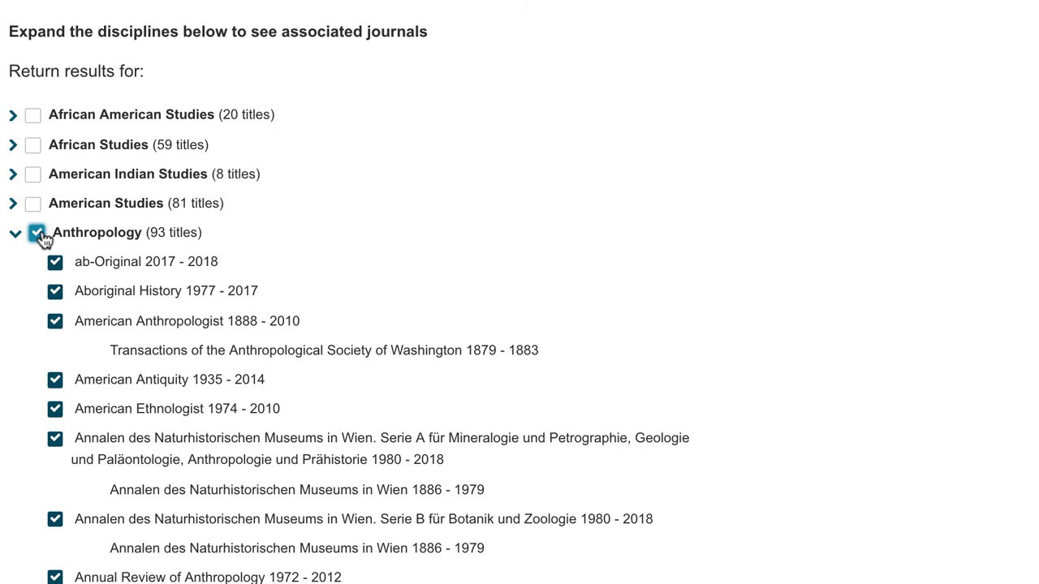
click(37, 234)
click(54, 290)
click(54, 290)
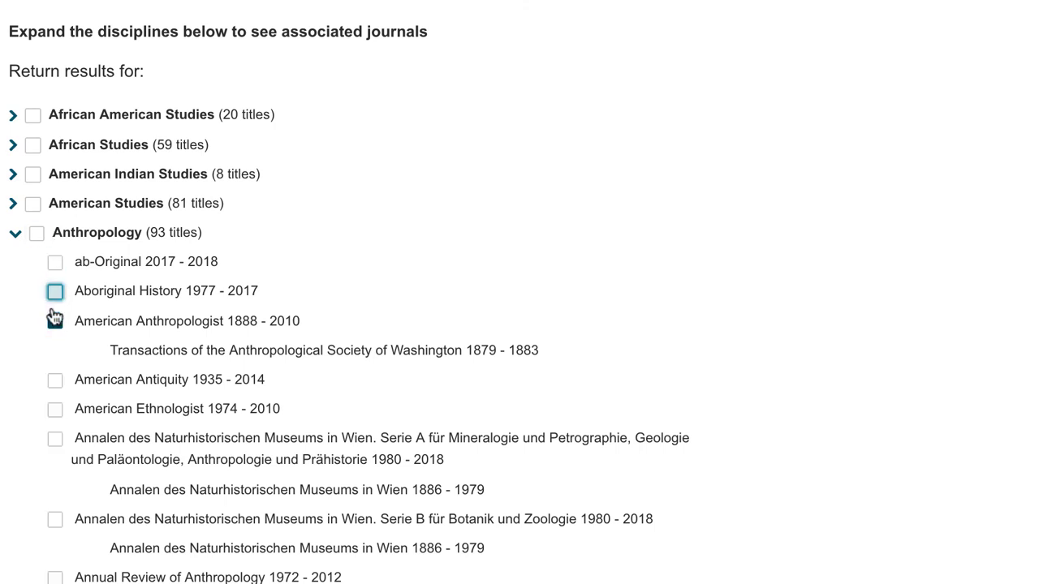
click(55, 321)
click(15, 235)
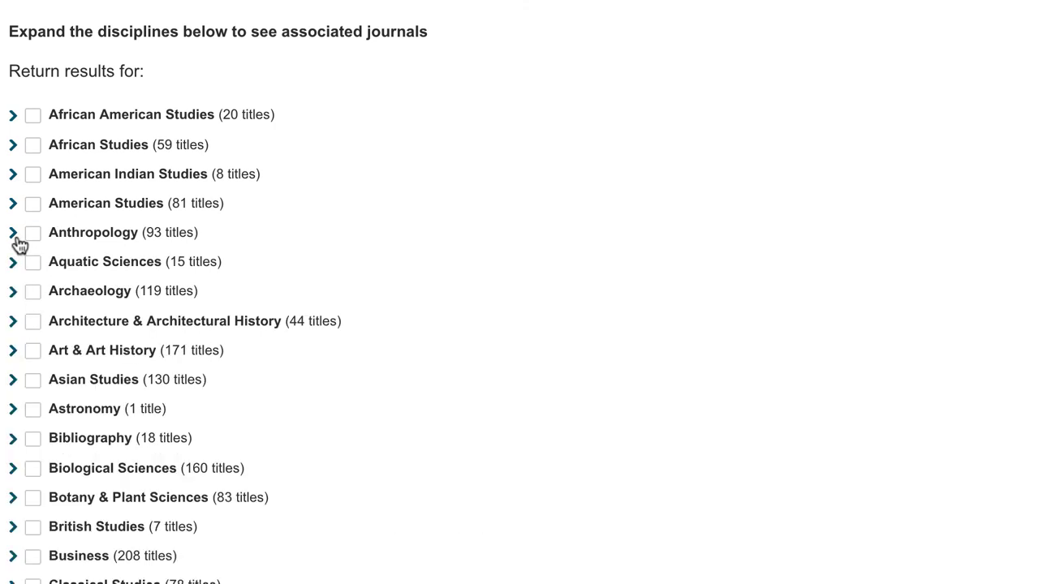
scroll(16, 244, up, 14)
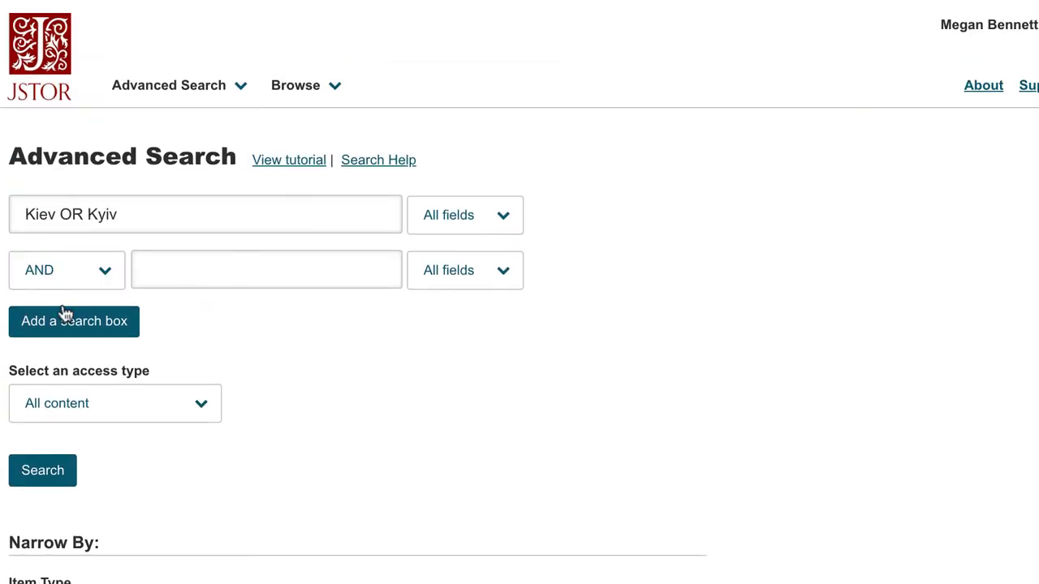
Run the Kiev OR Kyiv search and scroll its 34,906 results to the Modernism in Kyiv chapter
click(42, 473)
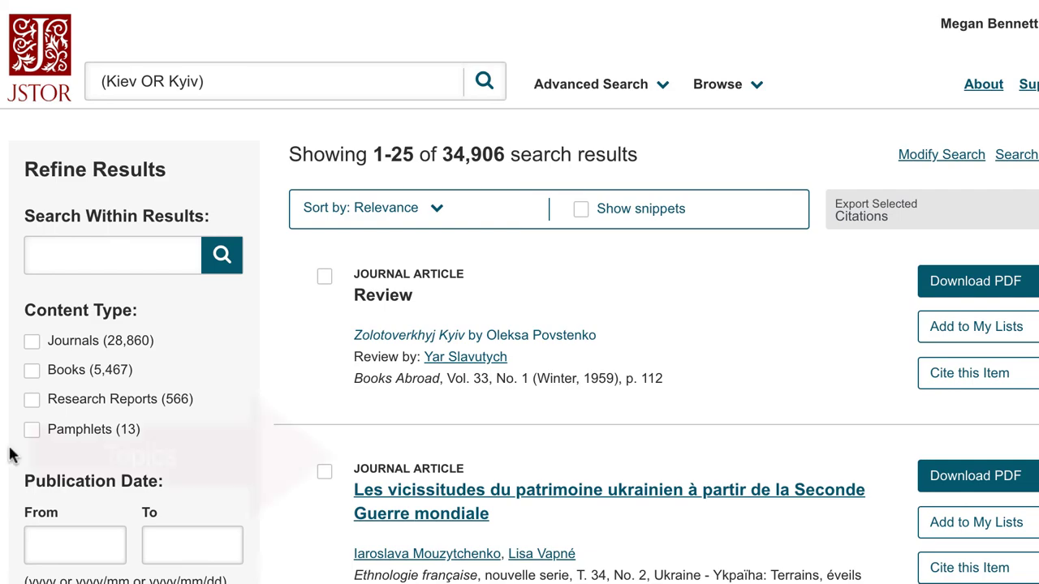
scroll(9, 452, down, 7)
scroll(11, 448, down, 1)
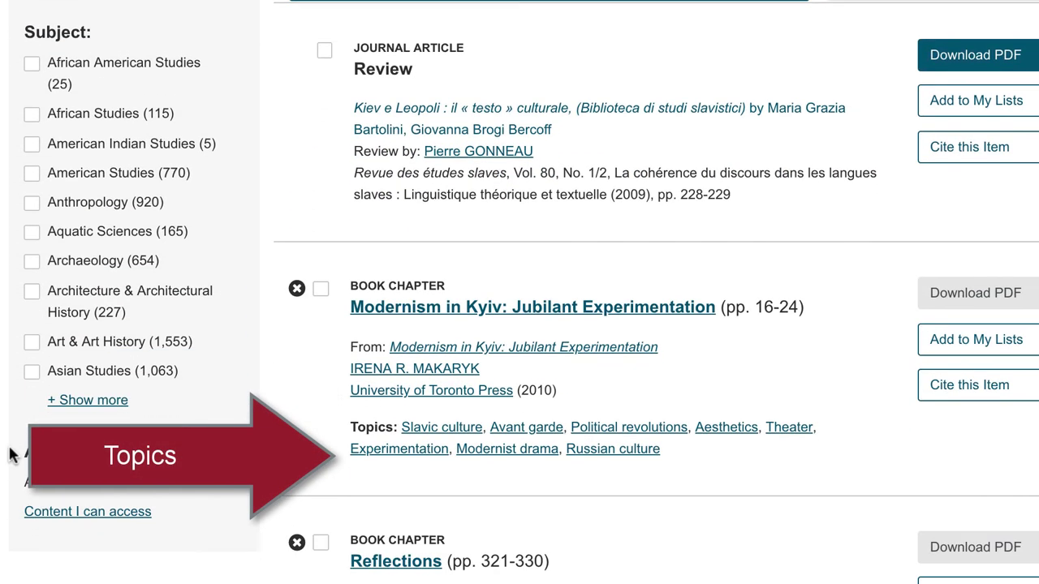
scroll(11, 447, up, 1)
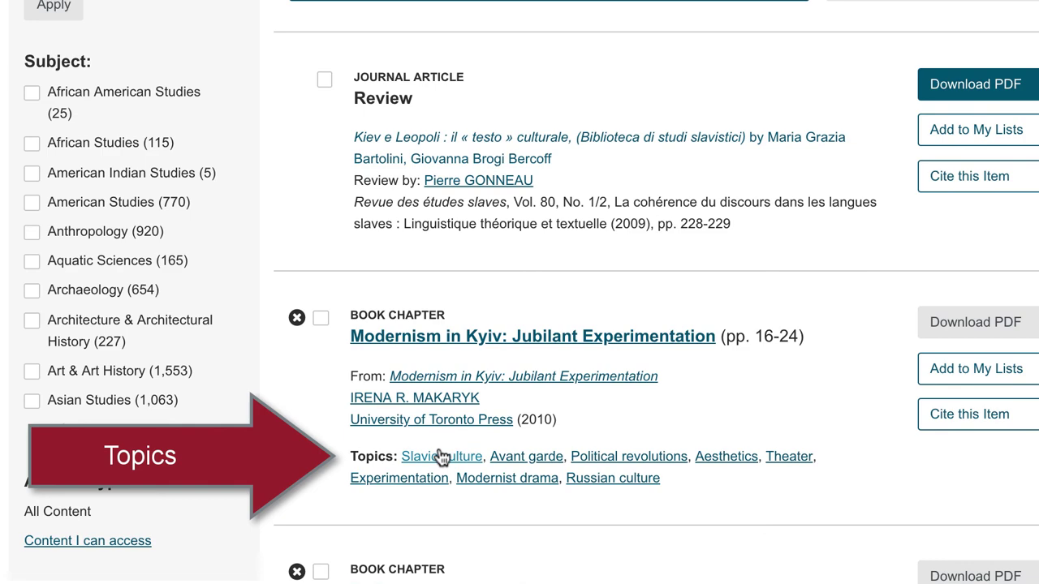
Open the Slavic Culture topic page, with 3,888 results, from the Modernism in Kyiv result
click(439, 457)
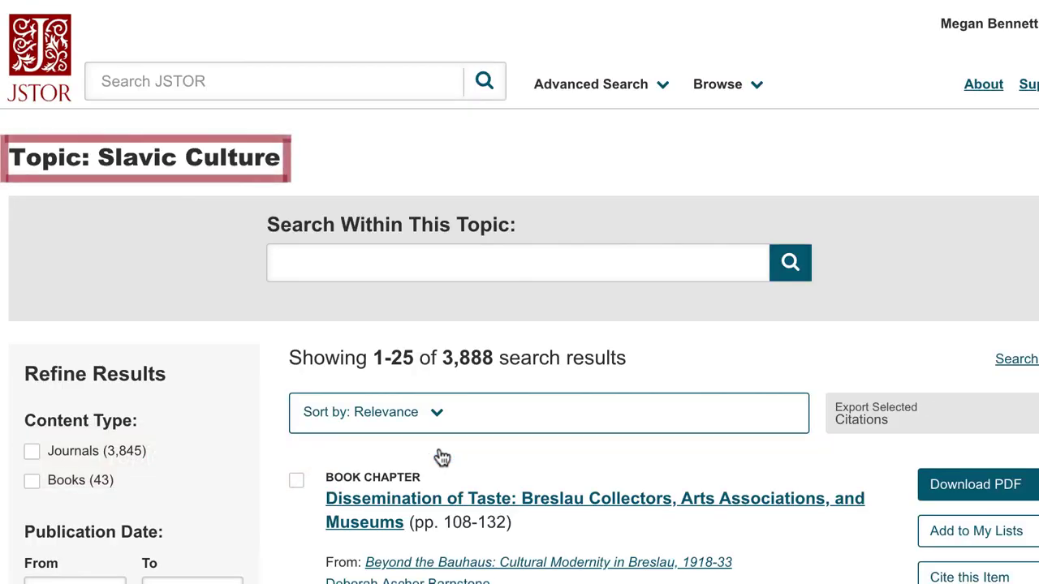